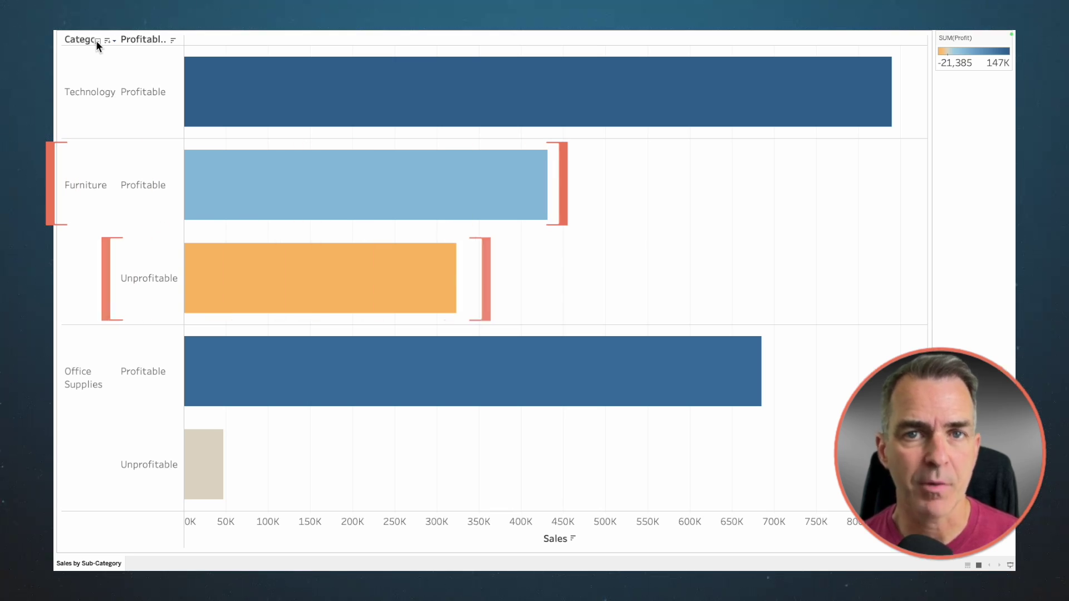
Drill the Profitable group down into its individual sub-category bars.
{"action": "left_click", "coordinate": [158, 40]}
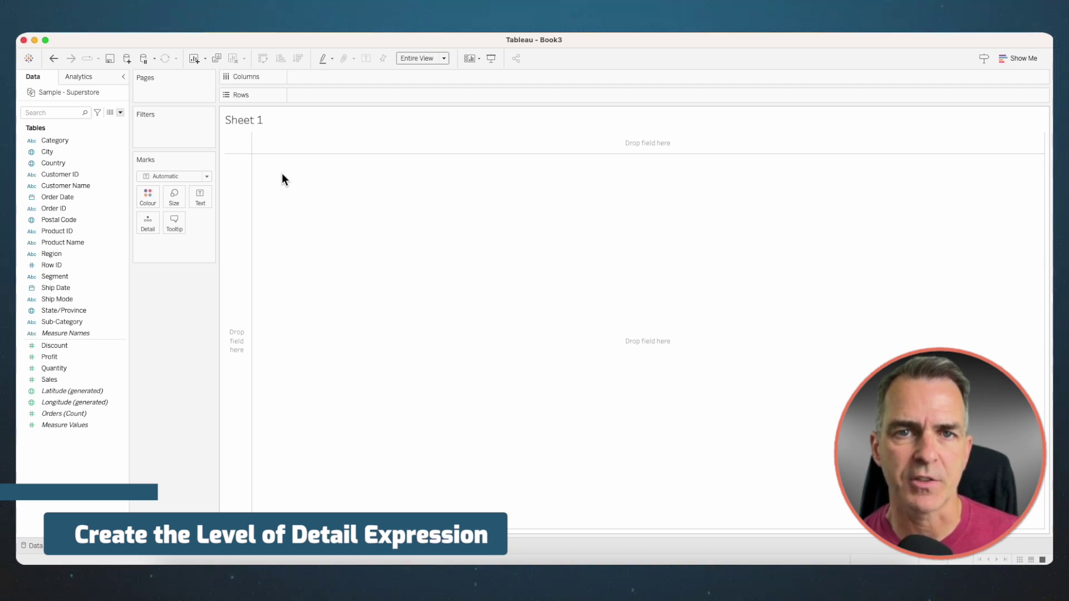
Start a new calculated field named Profitable Sub-Categories.
{"action": "left_click", "coordinate": [121, 112]}
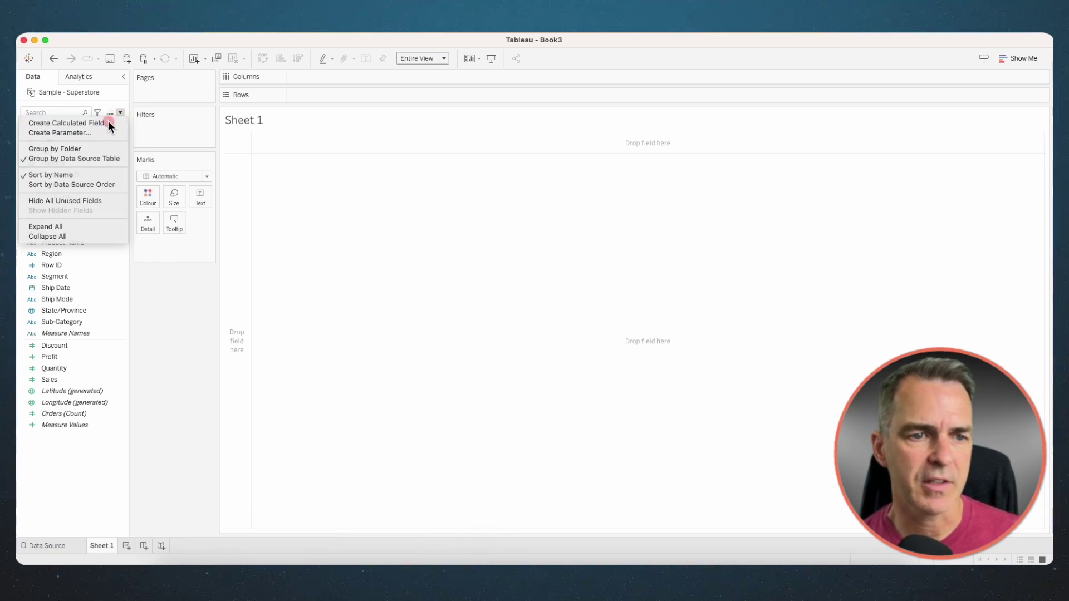
{"action": "left_click", "coordinate": [108, 121]}
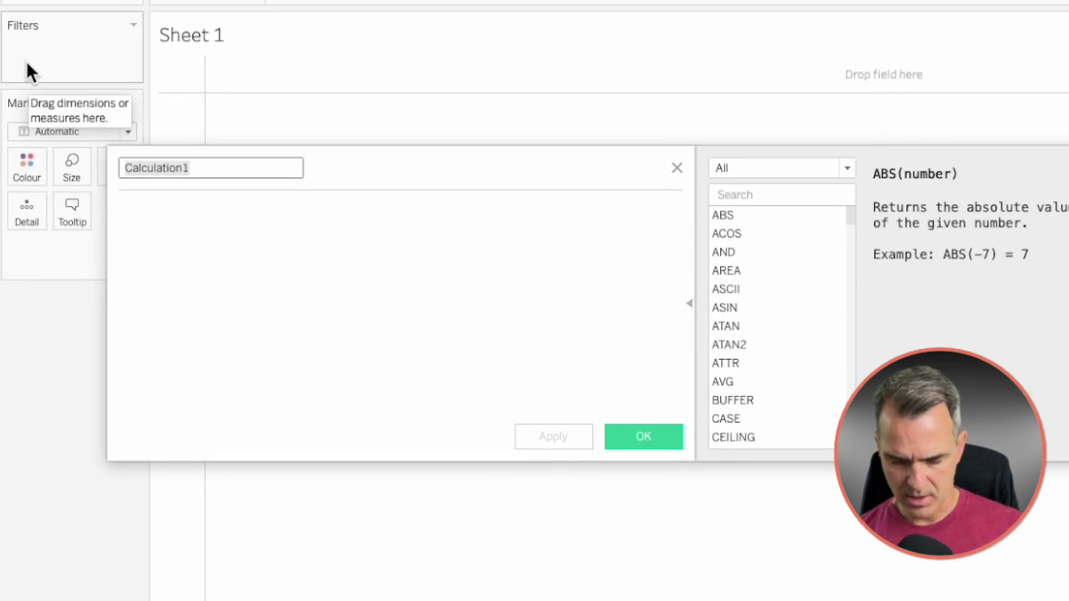
{"action": "type", "text": "Profitable "}
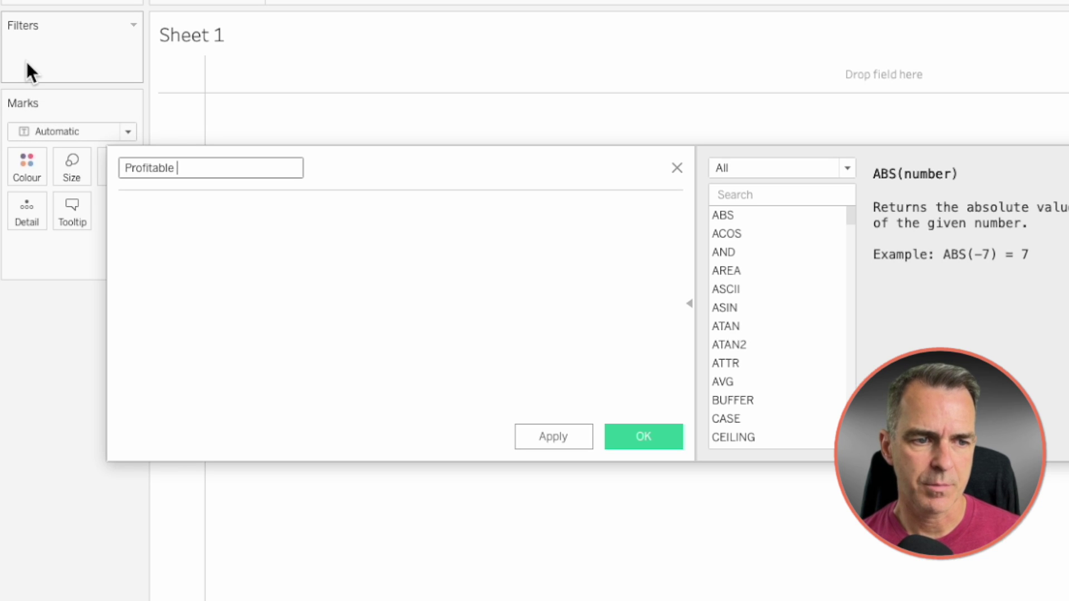
{"action": "type", "text": "Sub-Catego"}
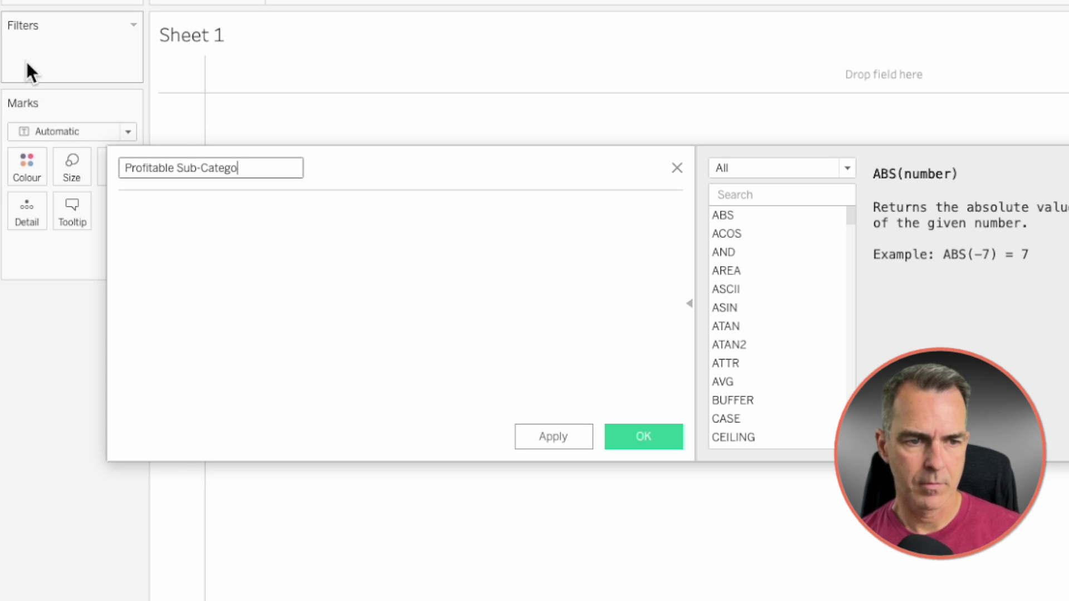
{"action": "type", "text": "ries"}
{"action": "left_click", "coordinate": [235, 259]}
{"action": "type", "text": "{"}
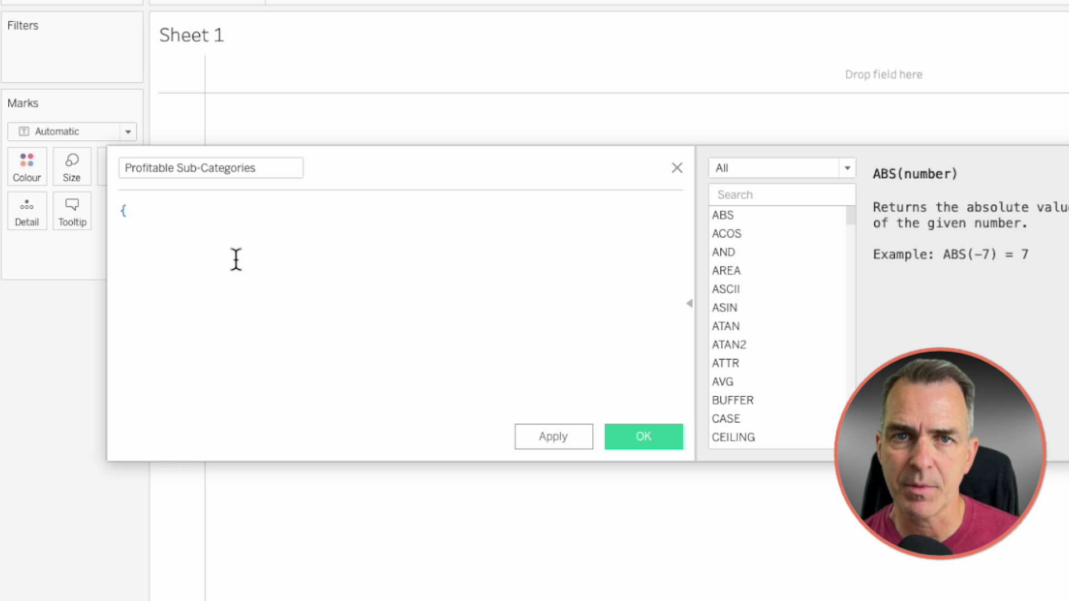
{"action": "type", "text": "fix"}
Define it as { FIXED [Sub-Category] : SUM([Profit]) } > 0 and save the field.
{"action": "key", "text": "Return"}
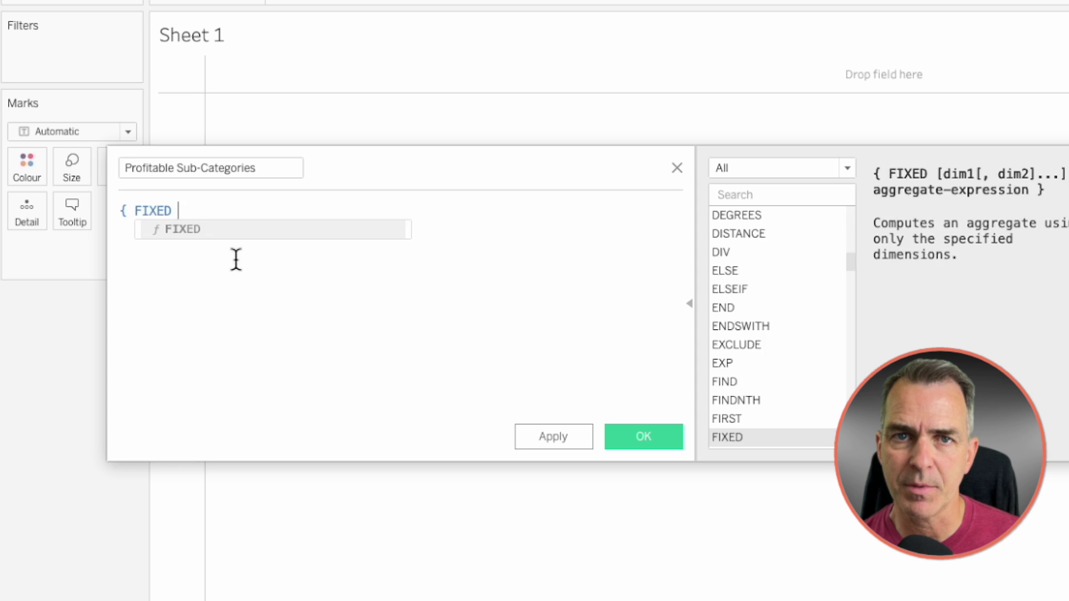
{"action": "type", "text": "sub"}
{"action": "key", "text": "Return"}
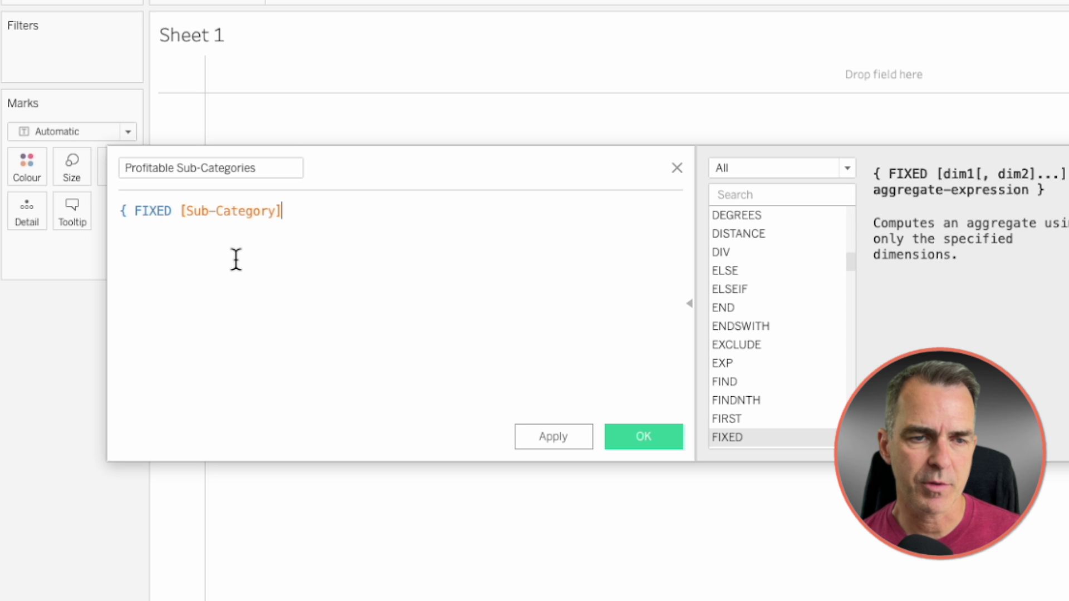
{"action": "type", "text": " : su"}
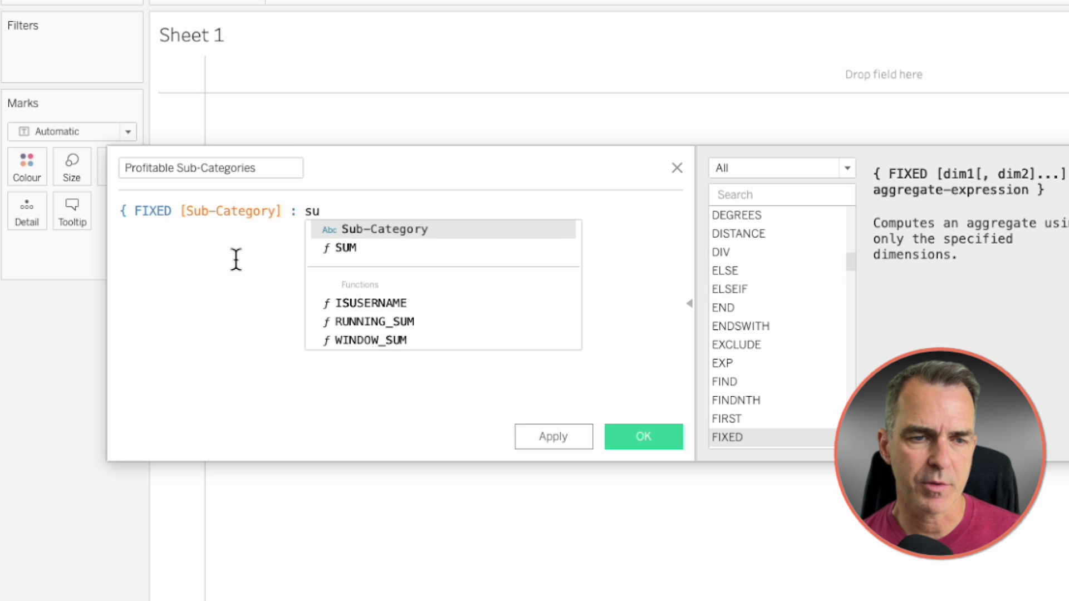
{"action": "key", "text": "Down"}
{"action": "key", "text": "Return"}
{"action": "type", "text": "pr"}
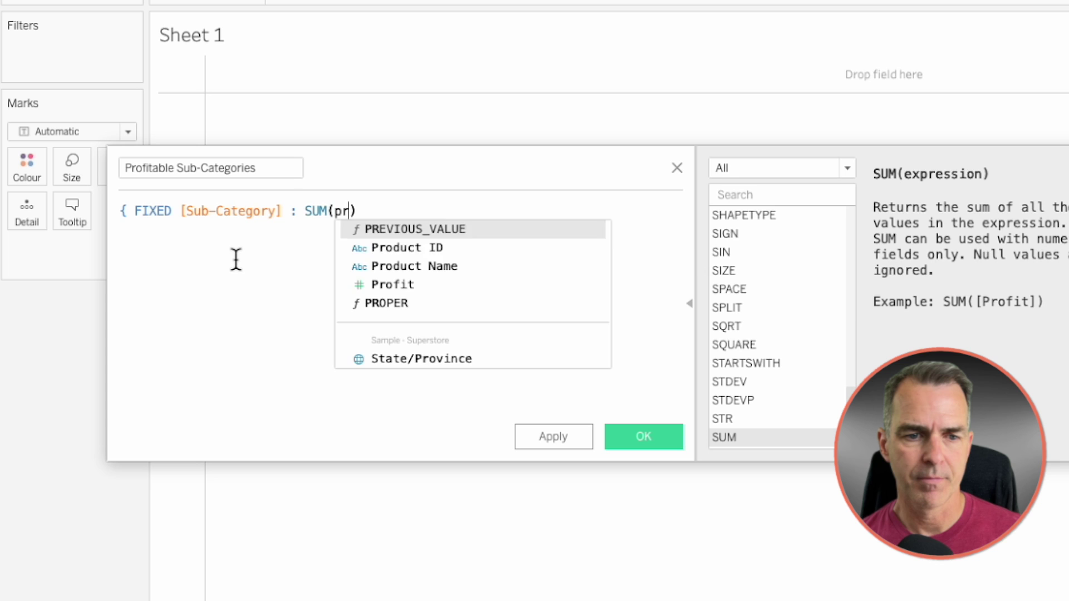
{"action": "key", "text": "Down"}
{"action": "key", "text": "Down"}
{"action": "key", "text": "Down"}
{"action": "key", "text": "Return"}
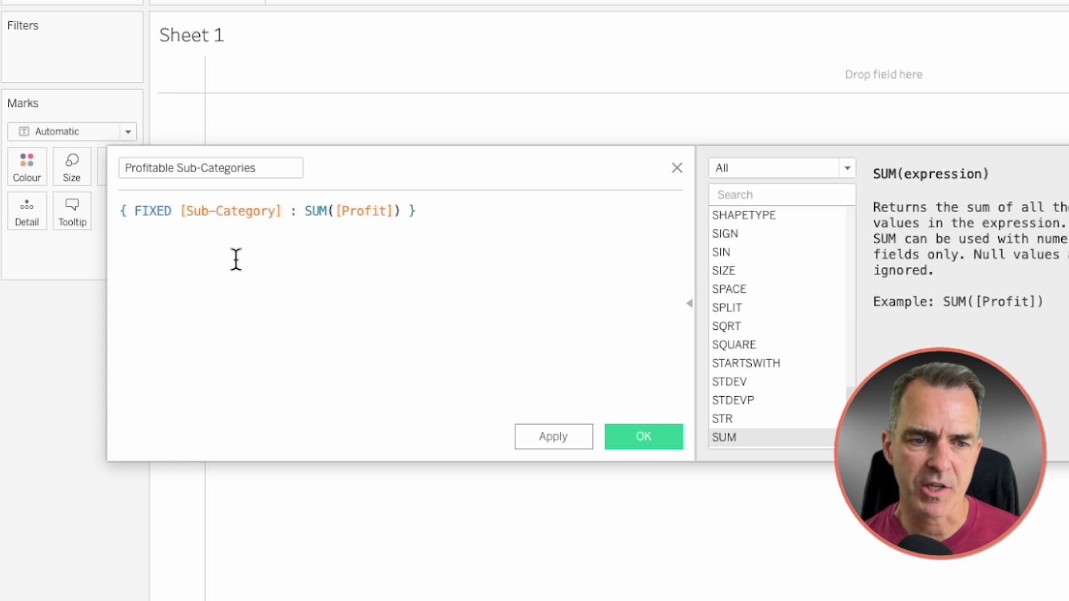
{"action": "type", "text": "0"}
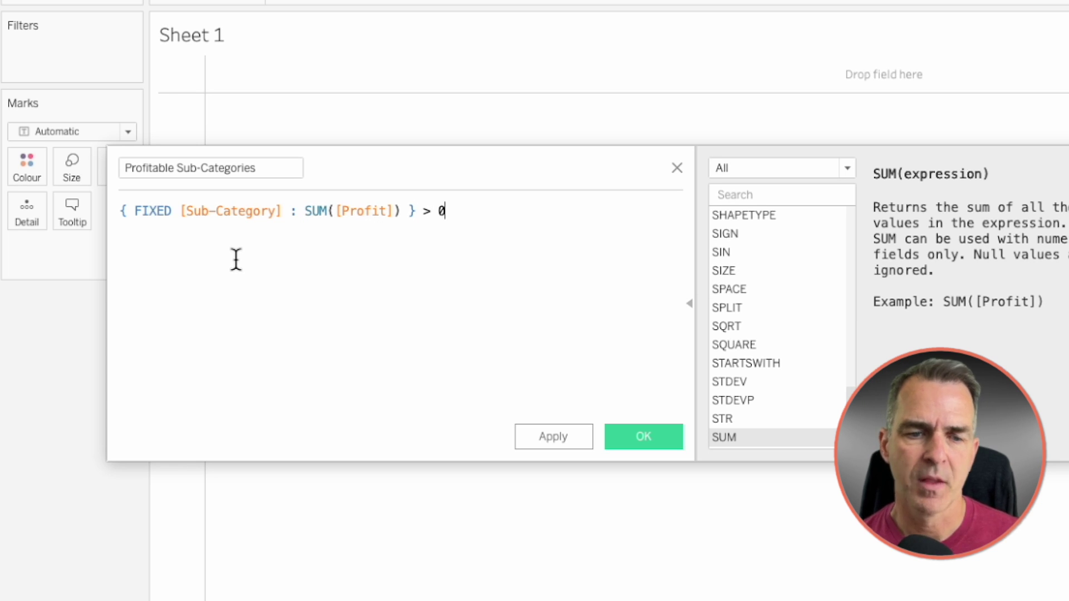
{"action": "left_click", "coordinate": [646, 439]}
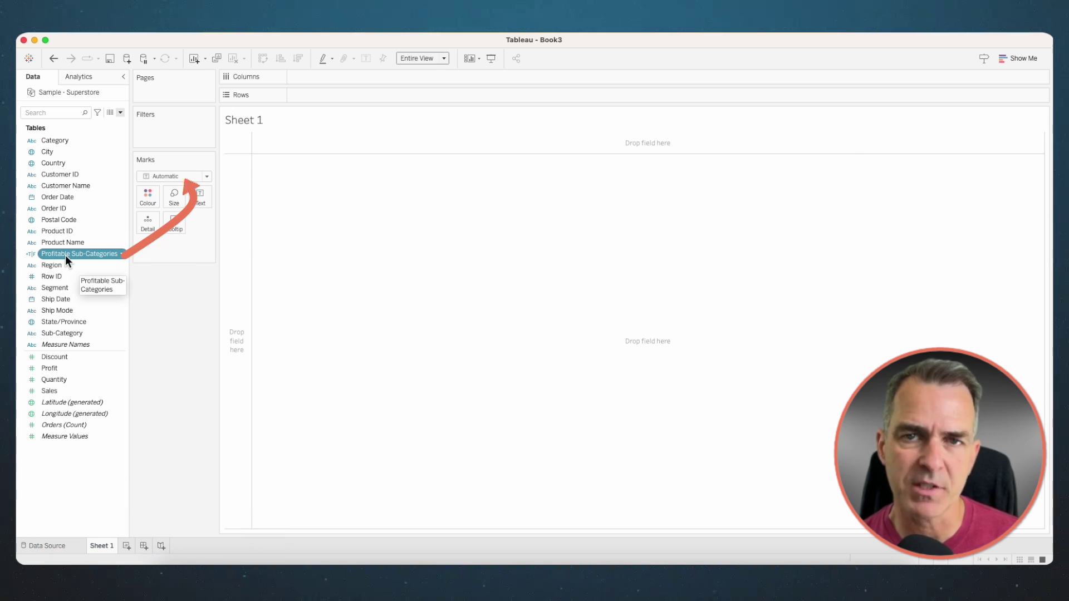
Combine Profitable Sub-Categories with Category into a Product Hierarchy.
{"action": "left_click_drag", "start_coordinate": [65, 254], "coordinate": [60, 144]}
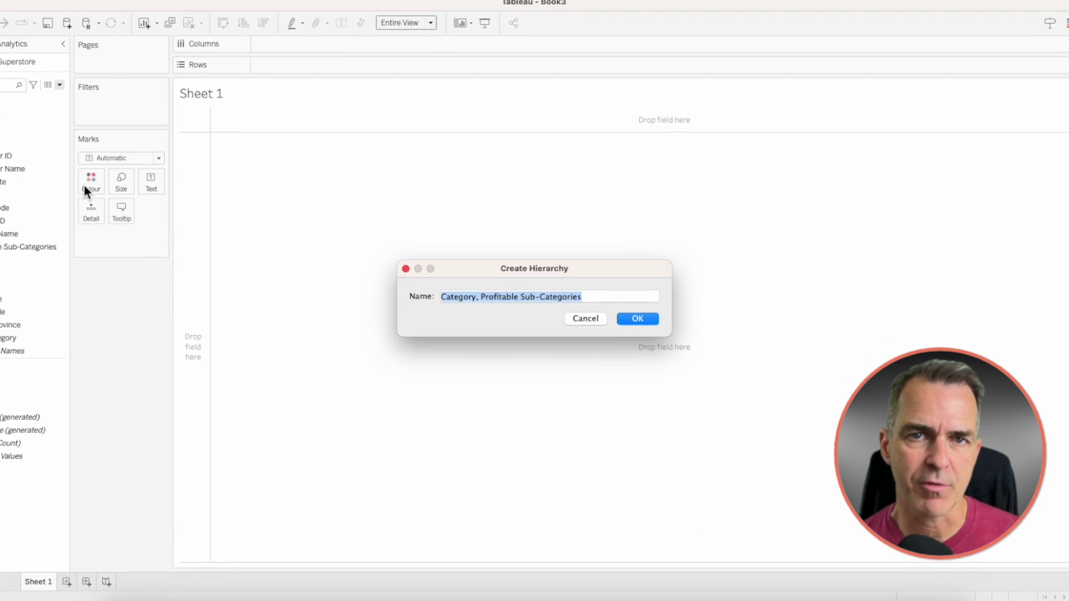
{"action": "type", "text": "Product Hierachy"}
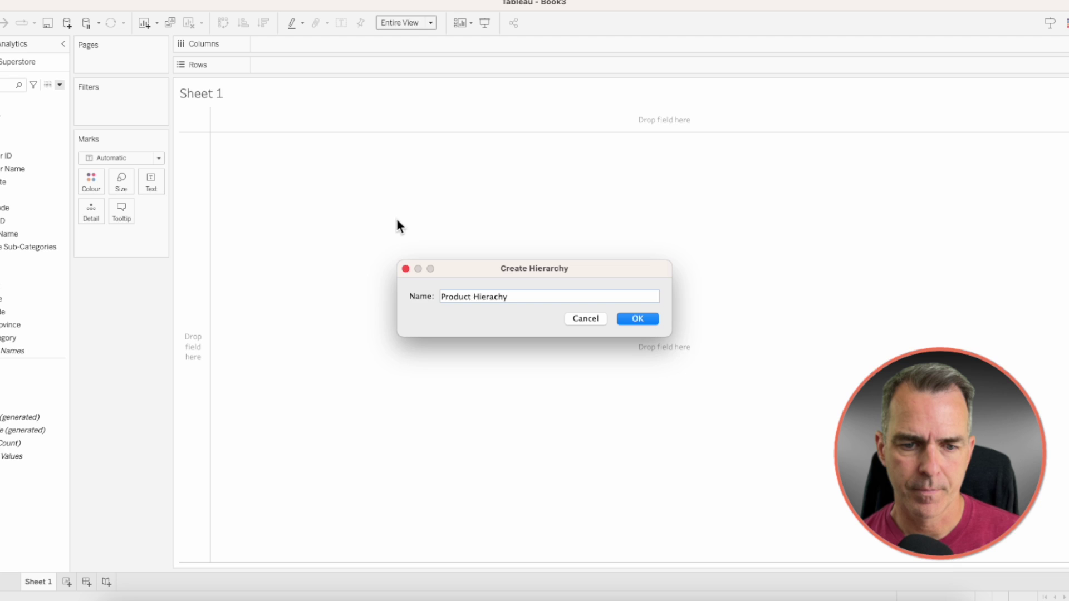
{"action": "left_click", "coordinate": [634, 319]}
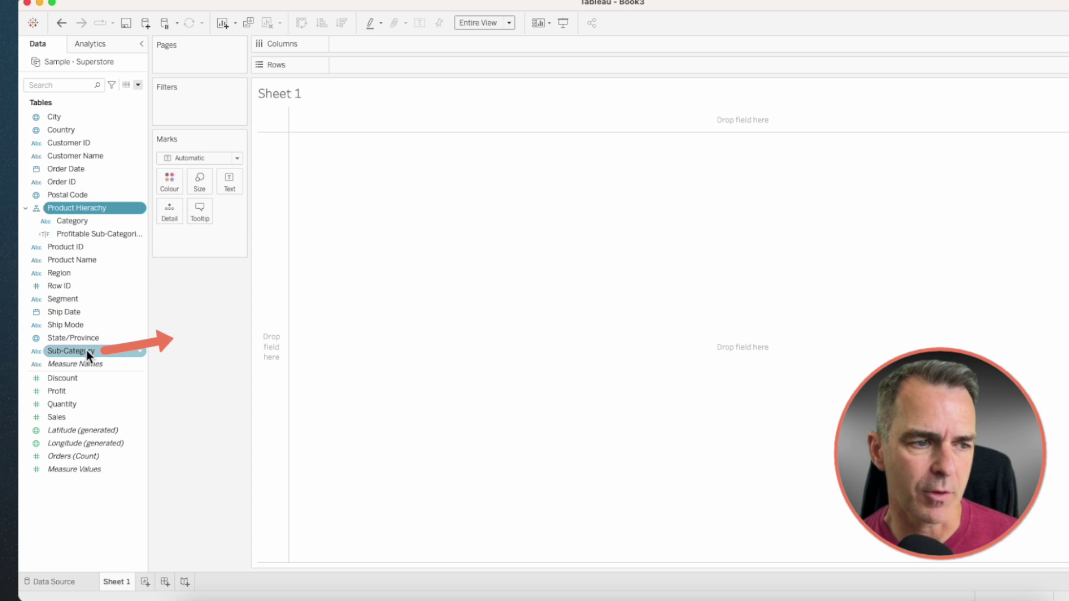
Add Sub-Category as the lowest level of the Product Hierarchy.
{"action": "left_click_drag", "start_coordinate": [87, 351], "coordinate": [99, 234]}
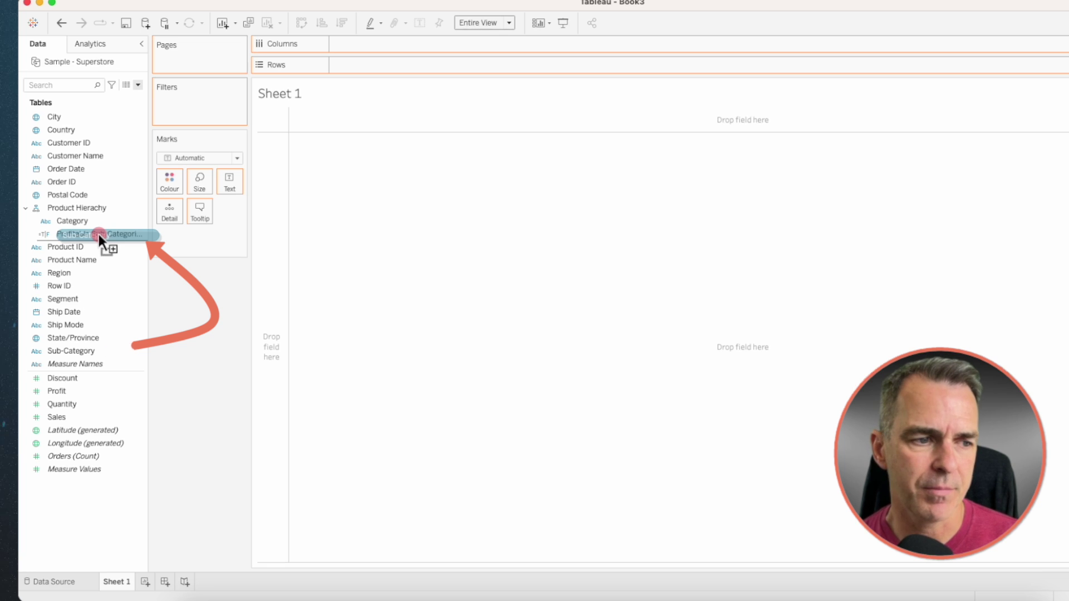
{"action": "left_click_drag", "start_coordinate": [99, 234], "coordinate": [98, 235]}
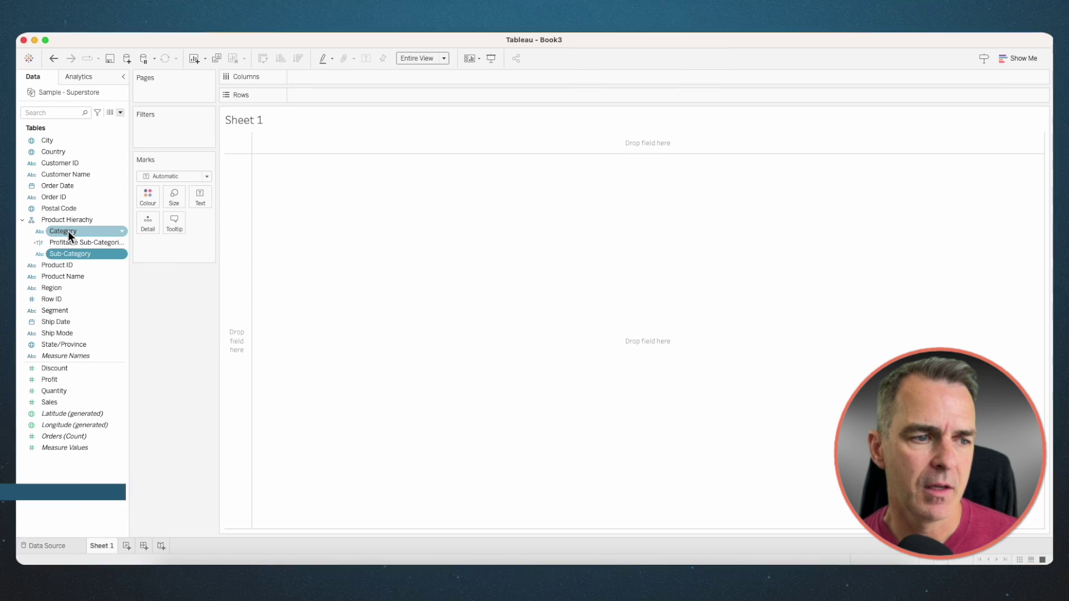
Chart Sales by Category as bars sorted descending, coloured by Profit.
{"action": "left_click", "coordinate": [82, 232]}
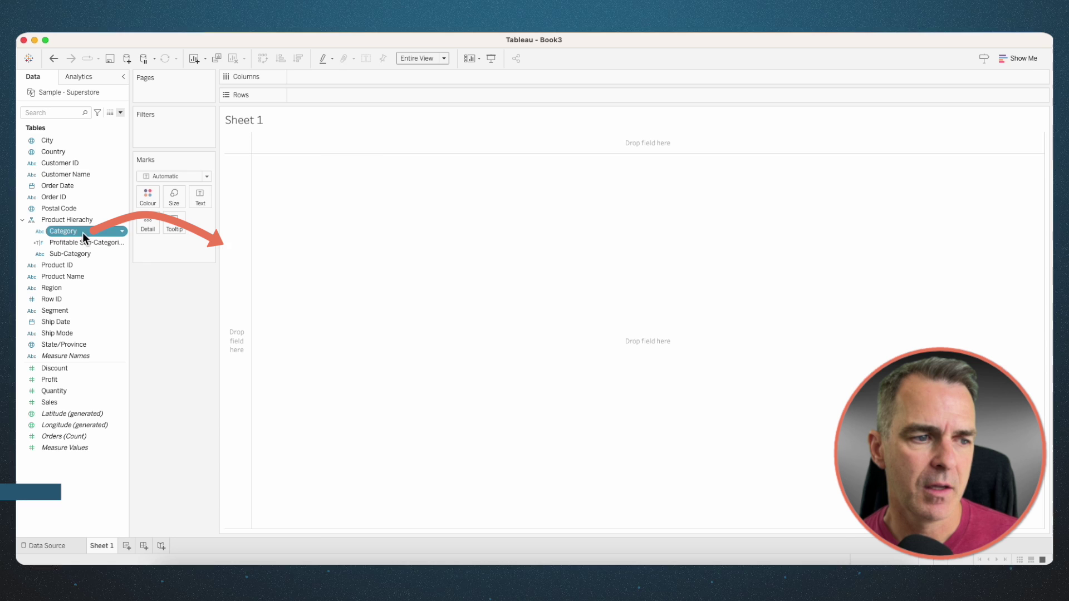
{"action": "left_click_drag", "start_coordinate": [83, 233], "coordinate": [234, 236]}
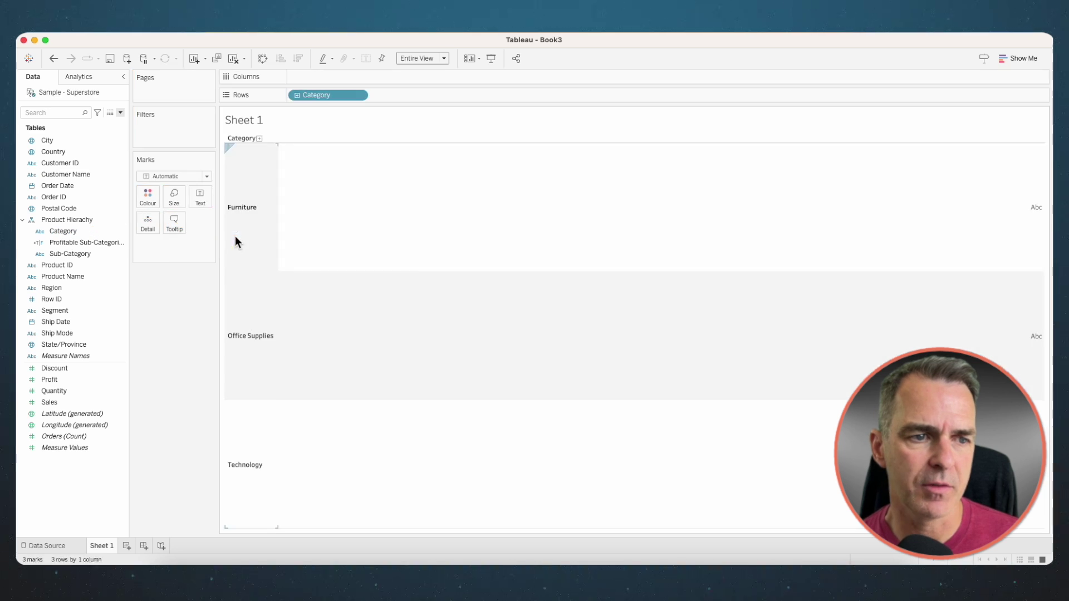
{"action": "left_click_drag", "start_coordinate": [87, 401], "coordinate": [328, 74]}
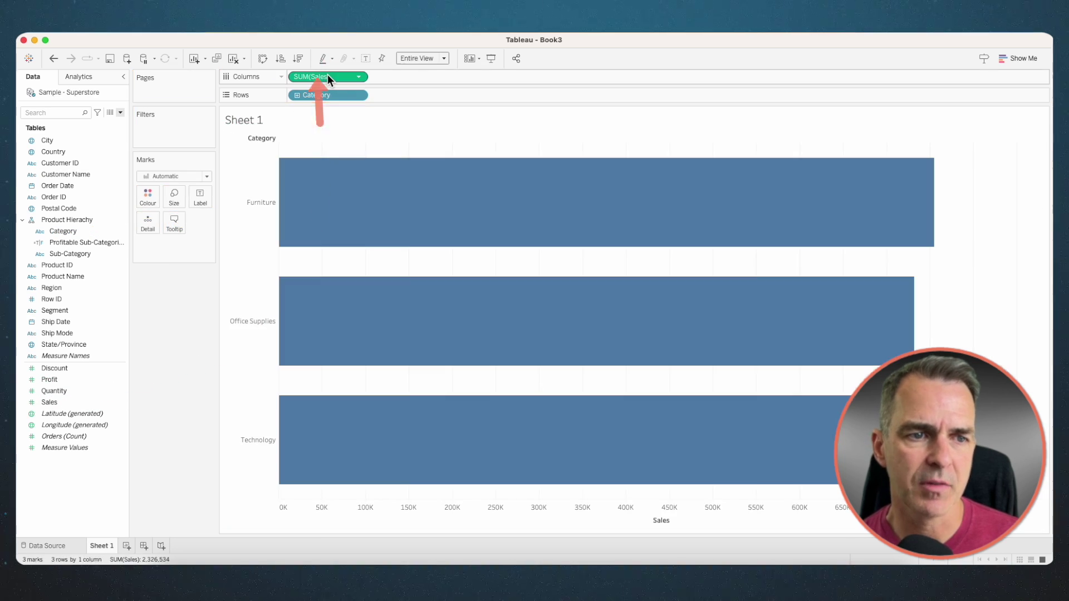
{"action": "left_click", "coordinate": [299, 61]}
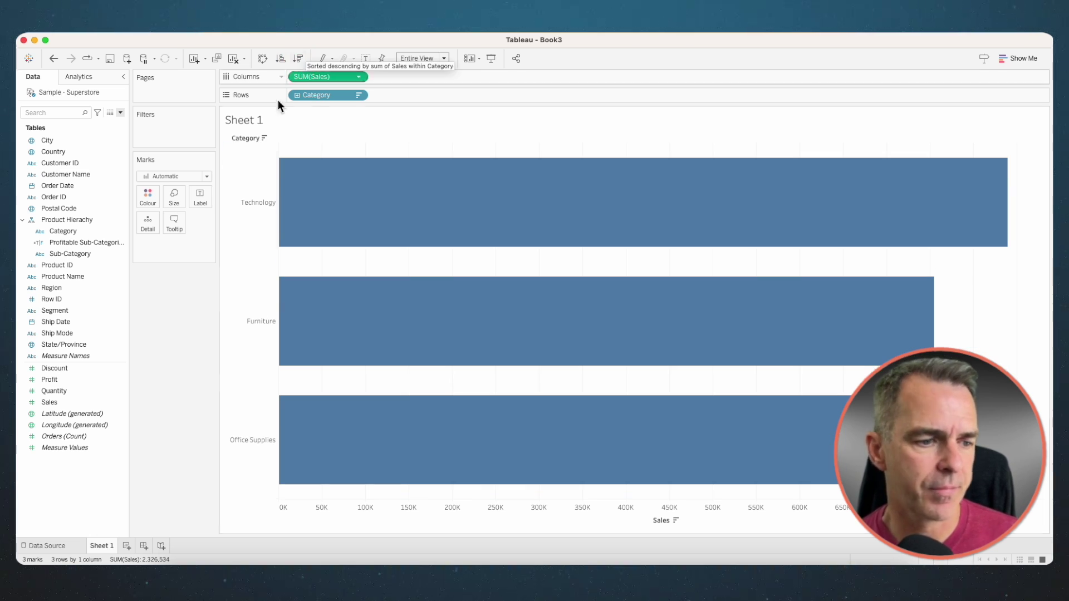
{"action": "left_click_drag", "start_coordinate": [58, 380], "coordinate": [150, 201]}
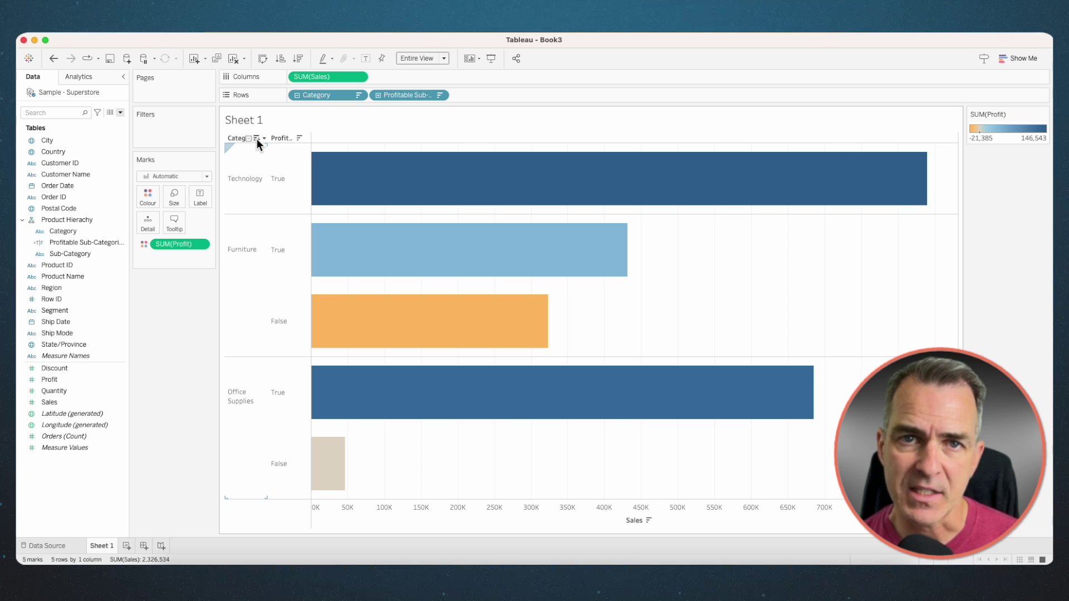
Drill Profitable Sub-Categories down to individual sub-category bars, exposing Tables and Bookcases as unprofitable.
{"action": "left_click", "coordinate": [378, 96]}
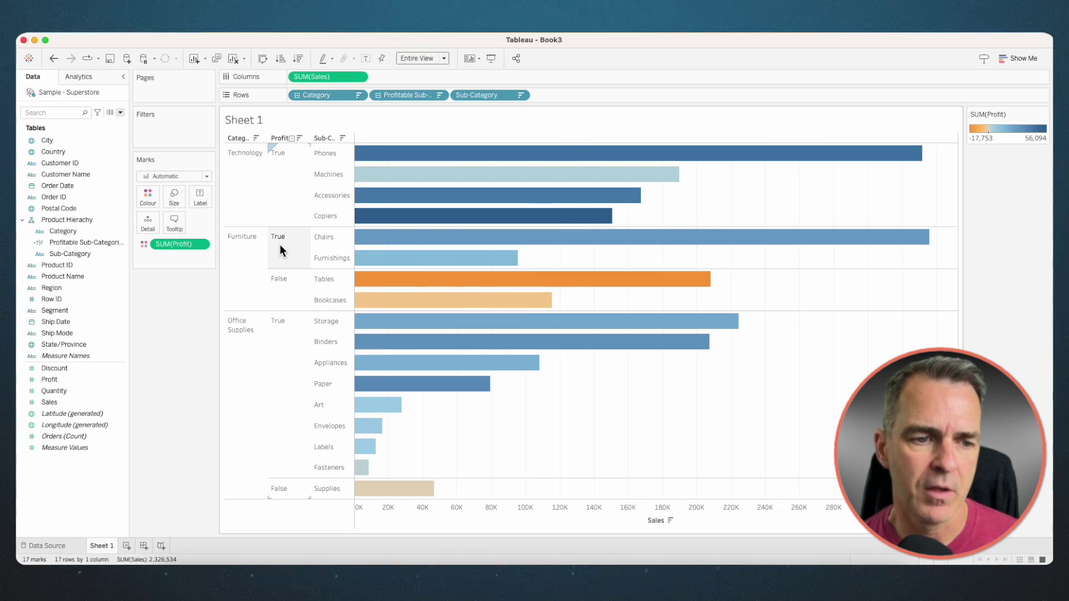
Alias the True header as Profitable.
{"action": "right_click", "coordinate": [280, 244]}
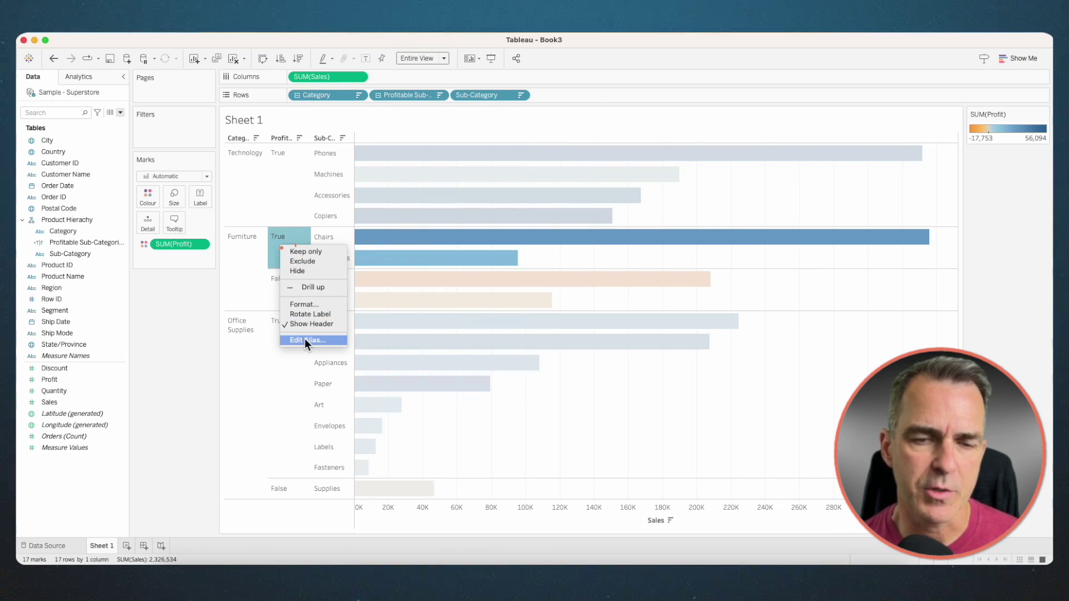
{"action": "left_click", "coordinate": [306, 339]}
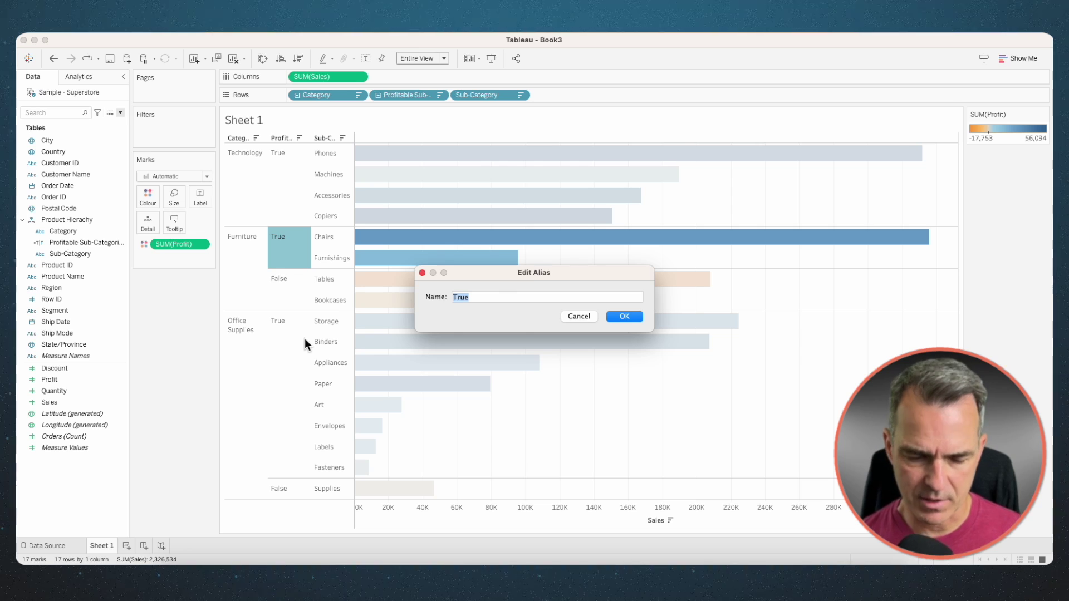
{"action": "type", "text": "Profitab"}
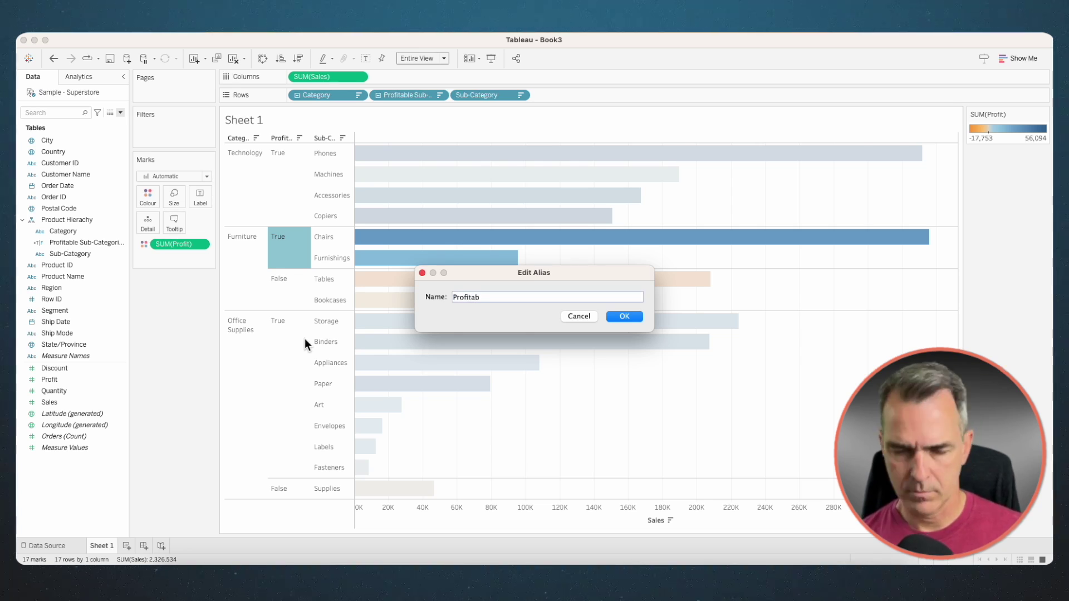
{"action": "type", "text": "le"}
{"action": "left_click", "coordinate": [616, 317]}
{"action": "mouse_move", "coordinate": [451, 300]}
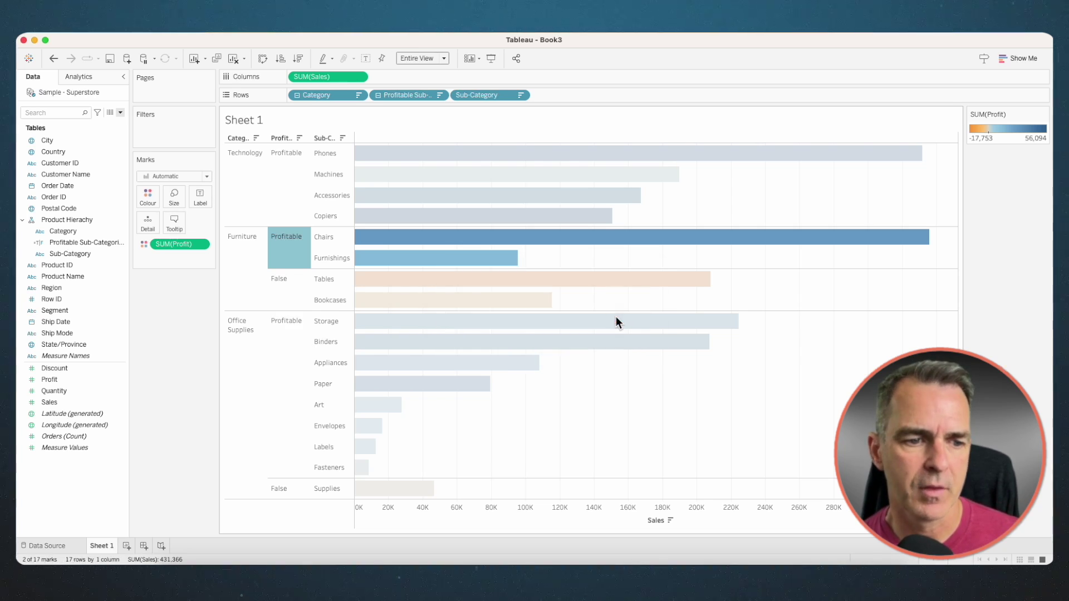
Alias the False header as Unprofitable.
{"action": "right_click", "coordinate": [292, 284]}
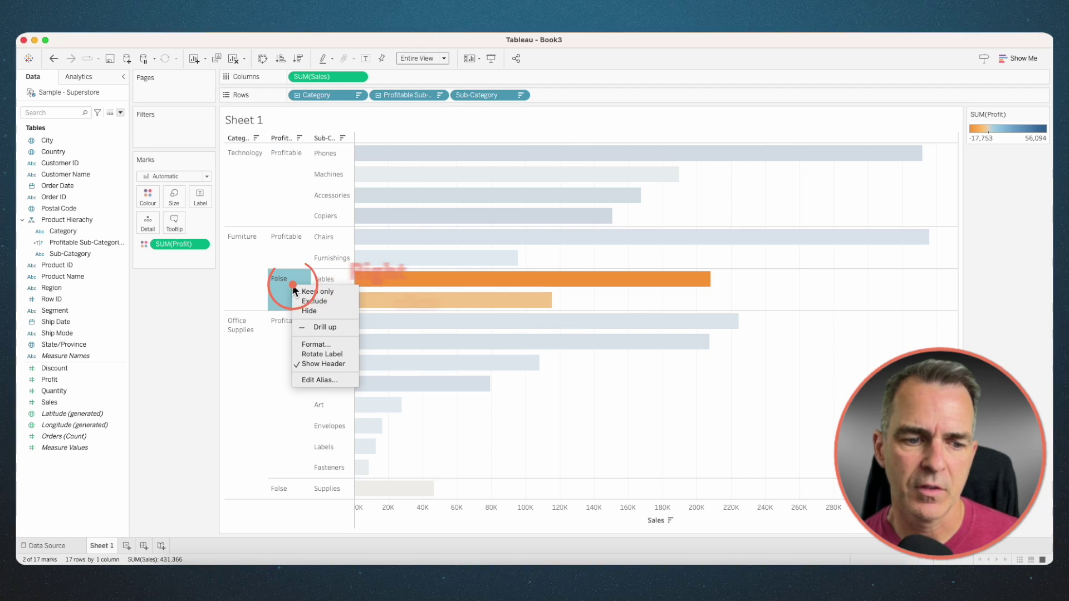
{"action": "left_click", "coordinate": [325, 380]}
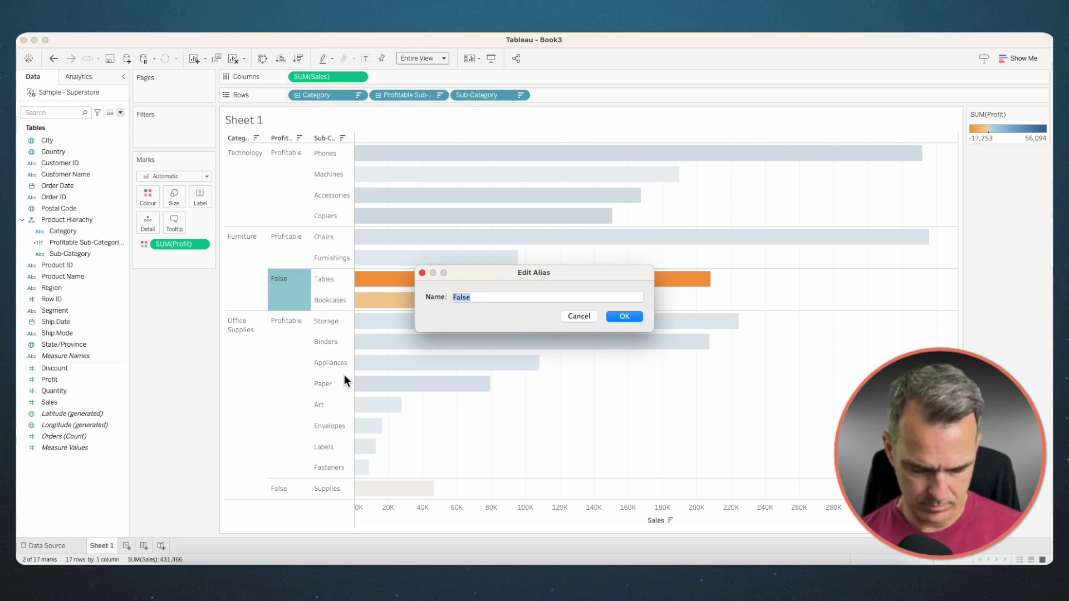
{"action": "type", "text": "Unprofitable"}
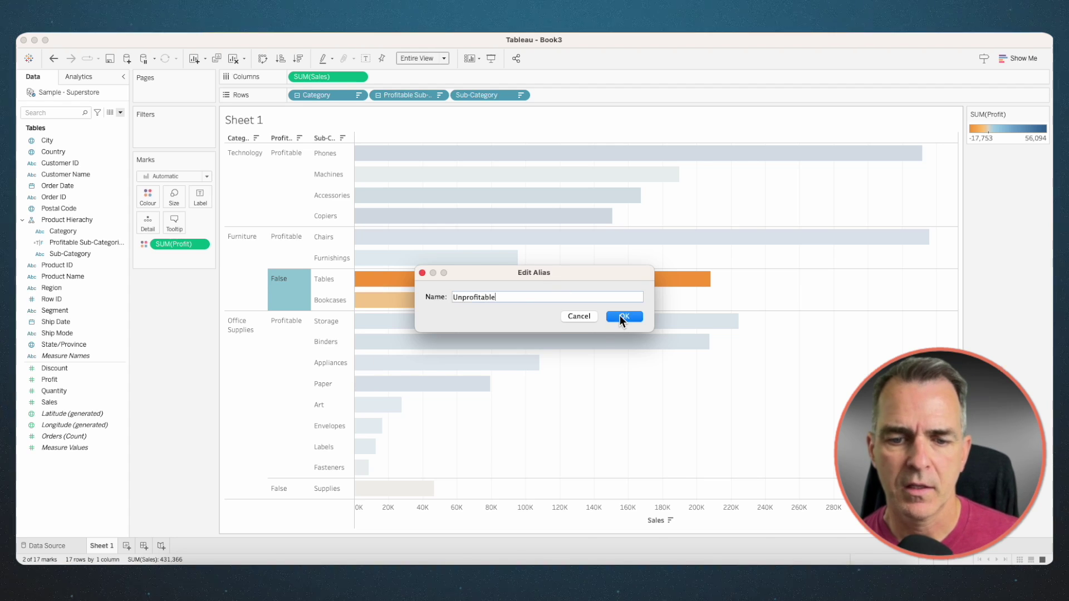
{"action": "left_click", "coordinate": [621, 317]}
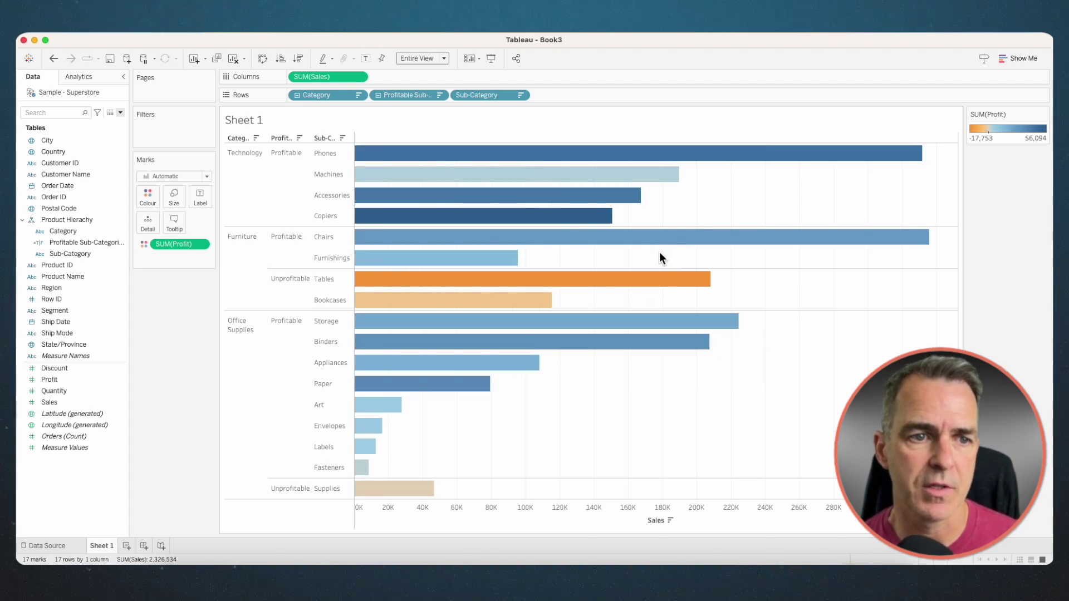
{"action": "left_click", "coordinate": [297, 95]}
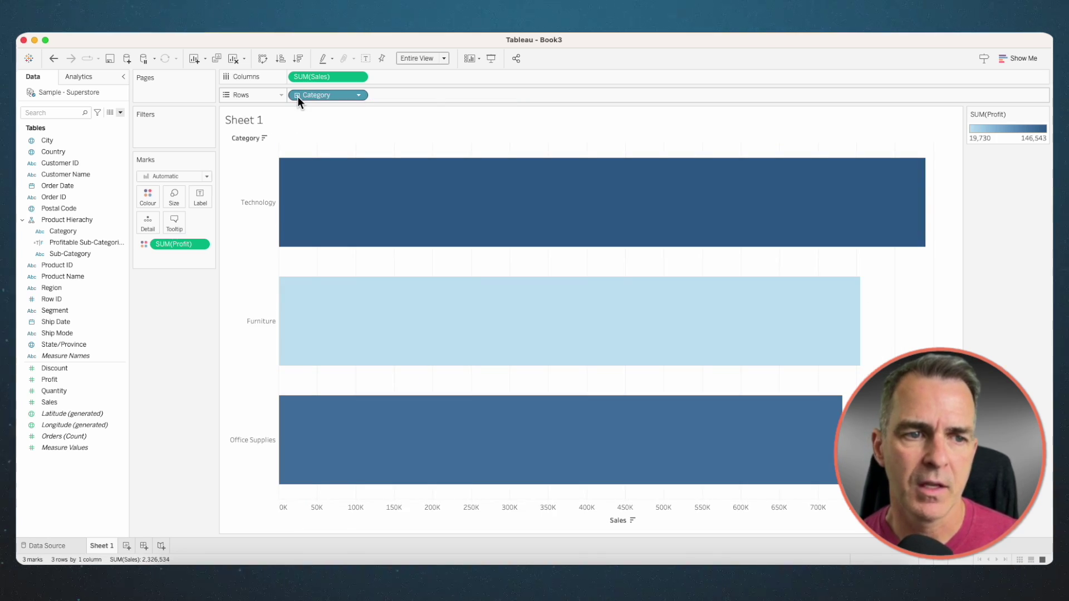
{"action": "left_click", "coordinate": [298, 95]}
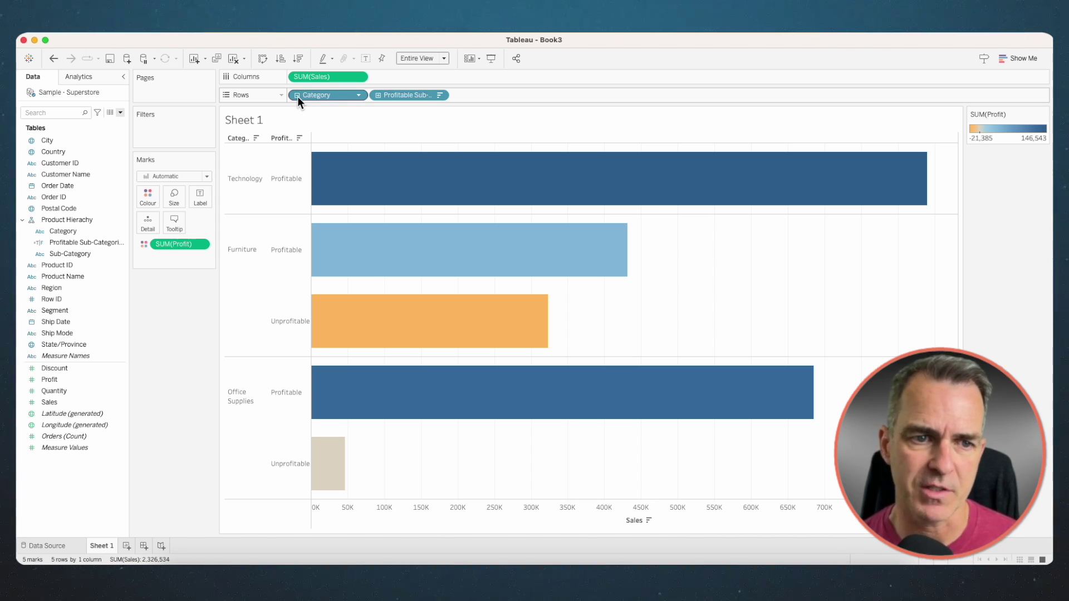
{"action": "left_click", "coordinate": [379, 96]}
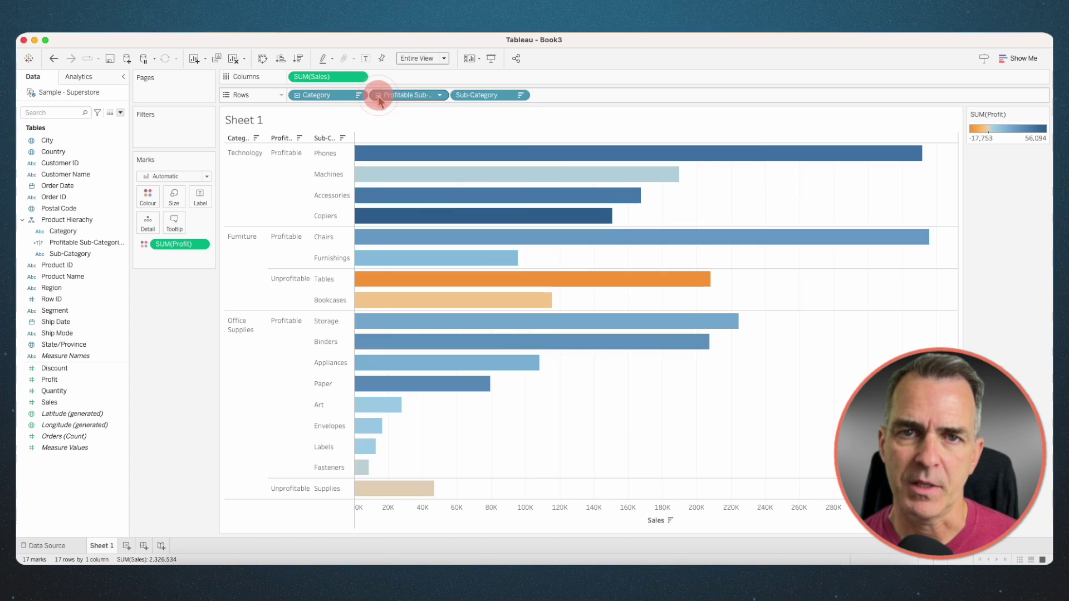